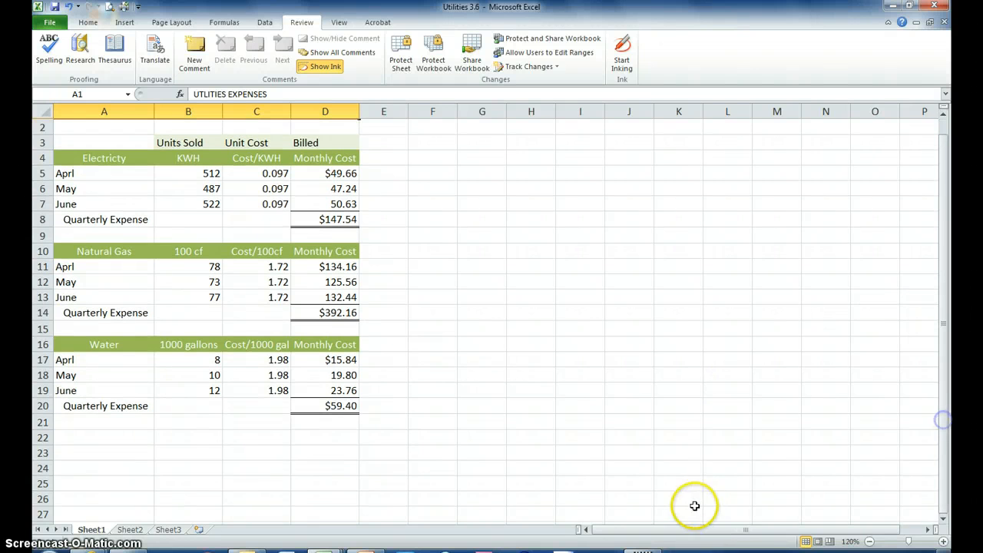
# - Start a spelling check from cell A1 and correct "Electricty" in A4 to "Electricity"
pyautogui.click(920, 501)
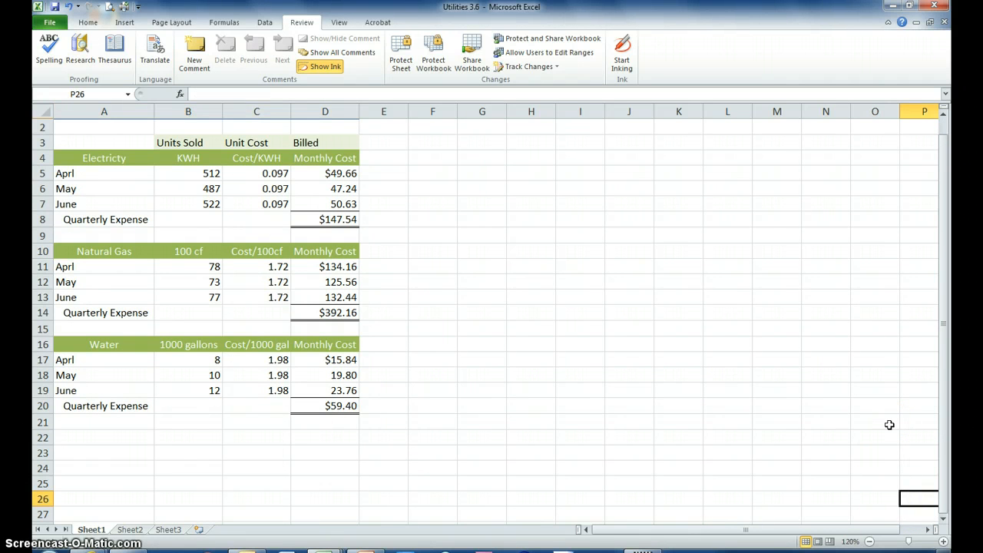
pyautogui.hotkey('ctrl', 'Home')
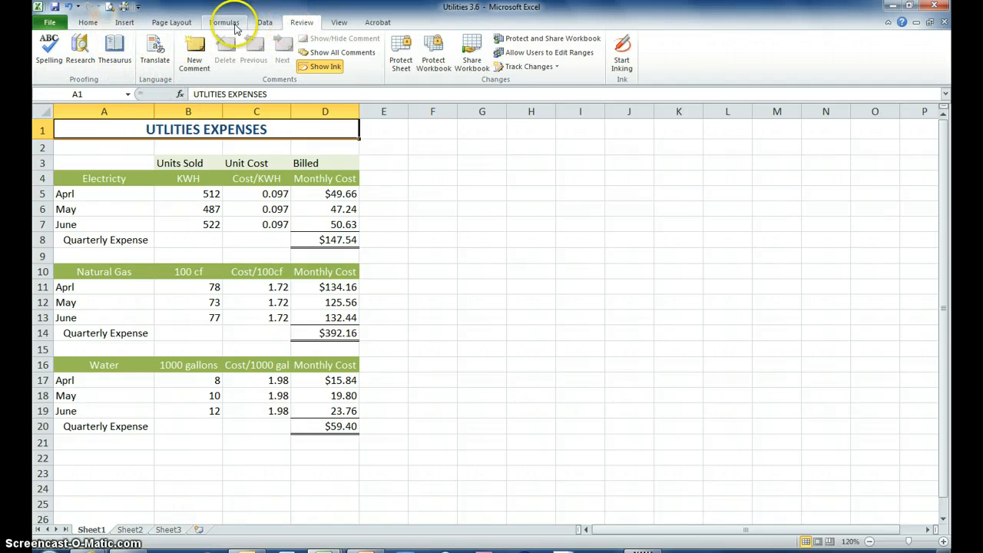
pyautogui.click(304, 25)
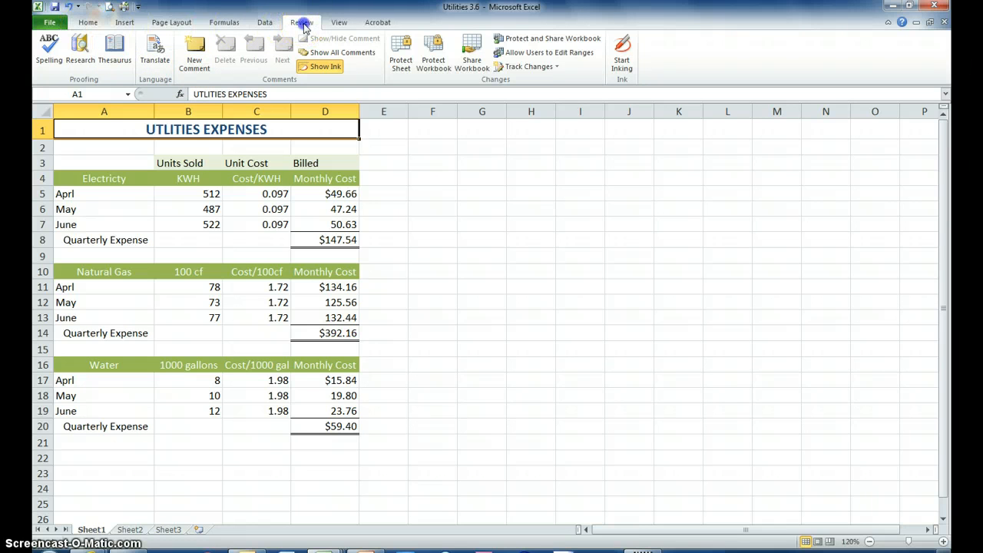
pyautogui.click(49, 51)
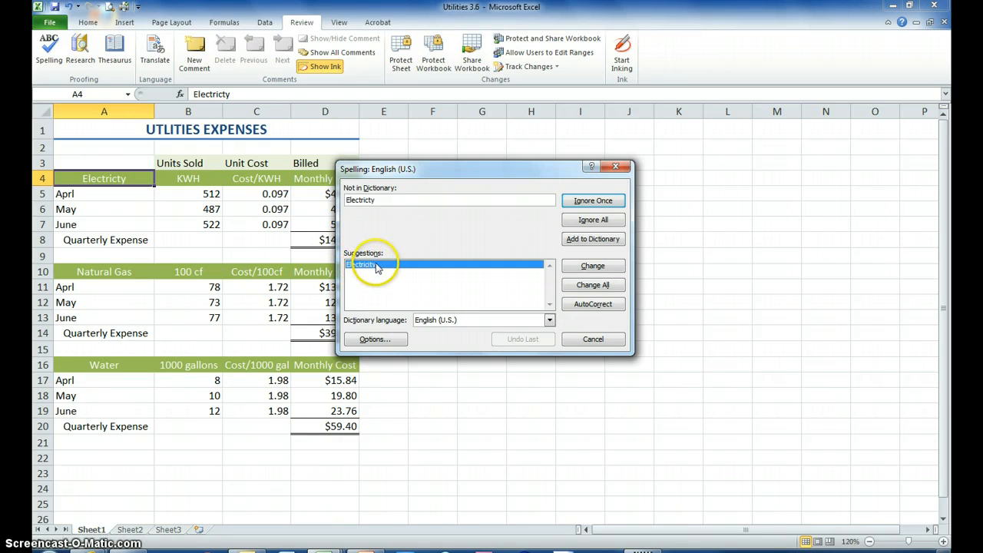
pyautogui.click(593, 267)
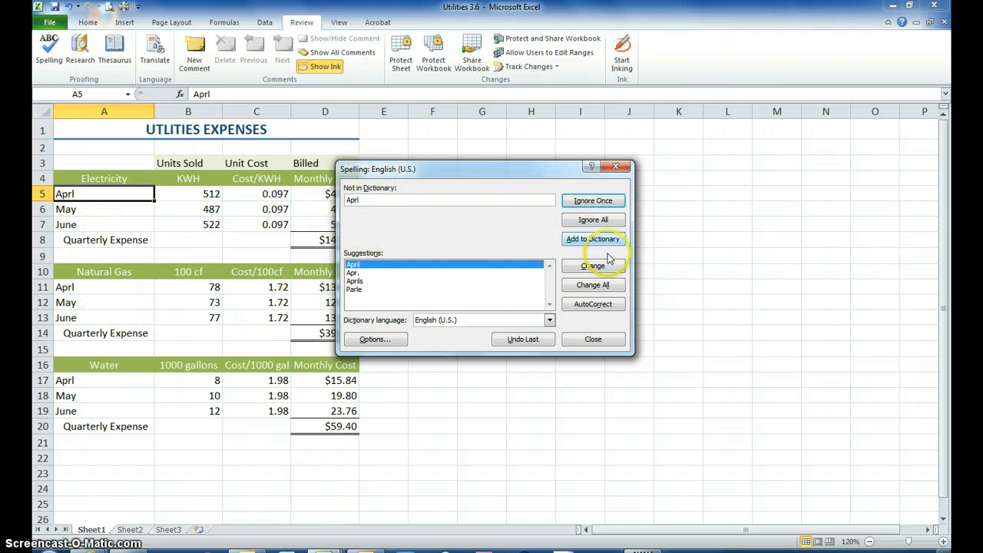
# - Change every "Aprl" to "April" and ignore all occurrences of "cf", completing the check and reviewing the corrected month labels
pyautogui.click(583, 289)
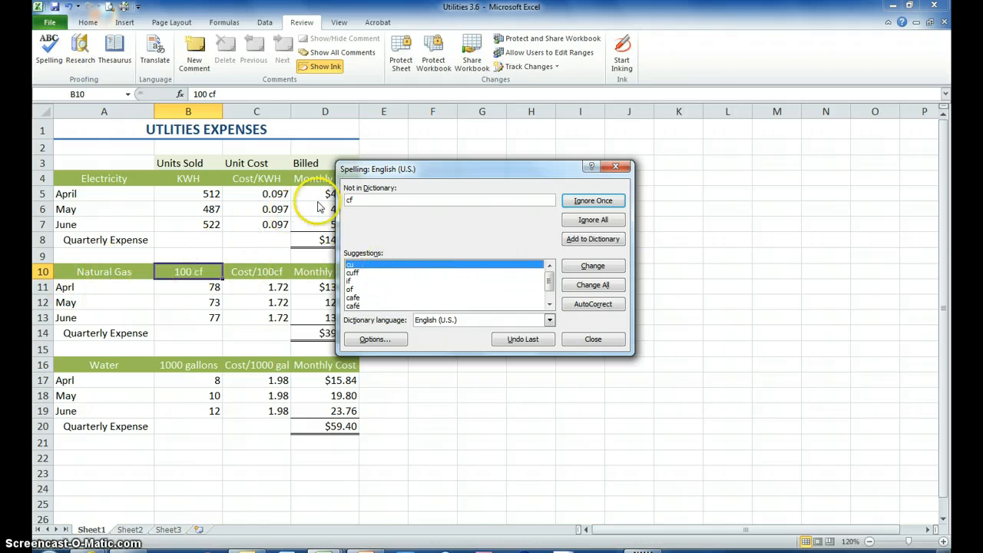
pyautogui.click(586, 221)
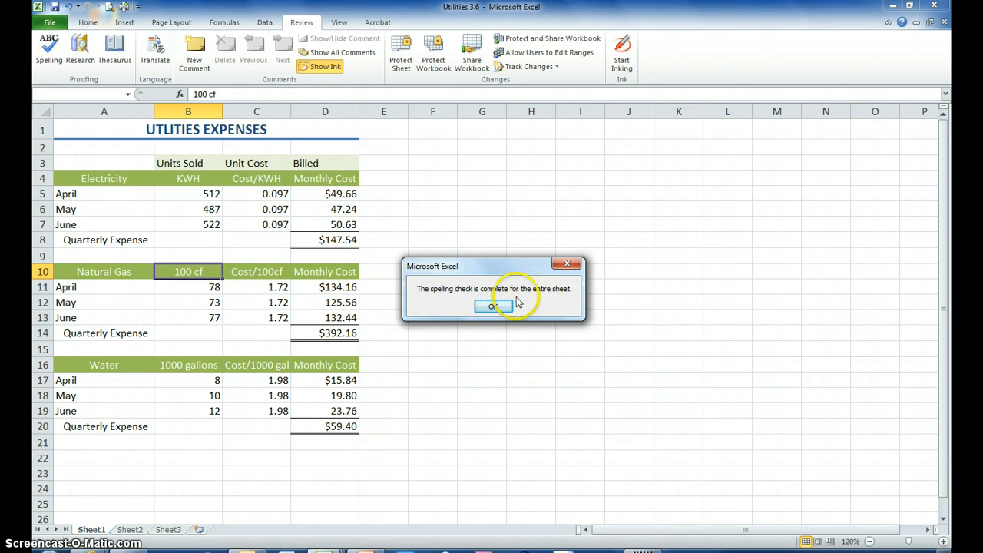
pyautogui.click(492, 306)
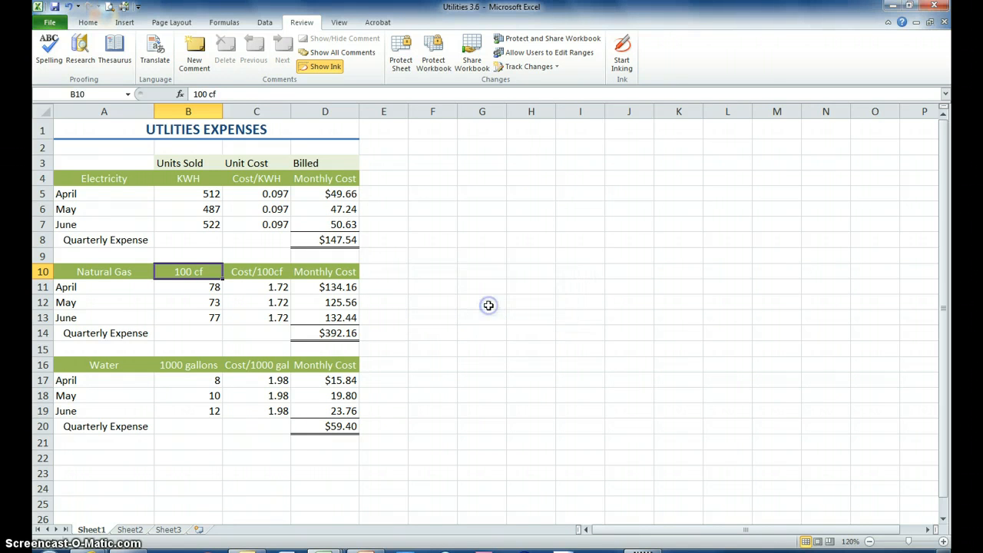
pyautogui.click(79, 197)
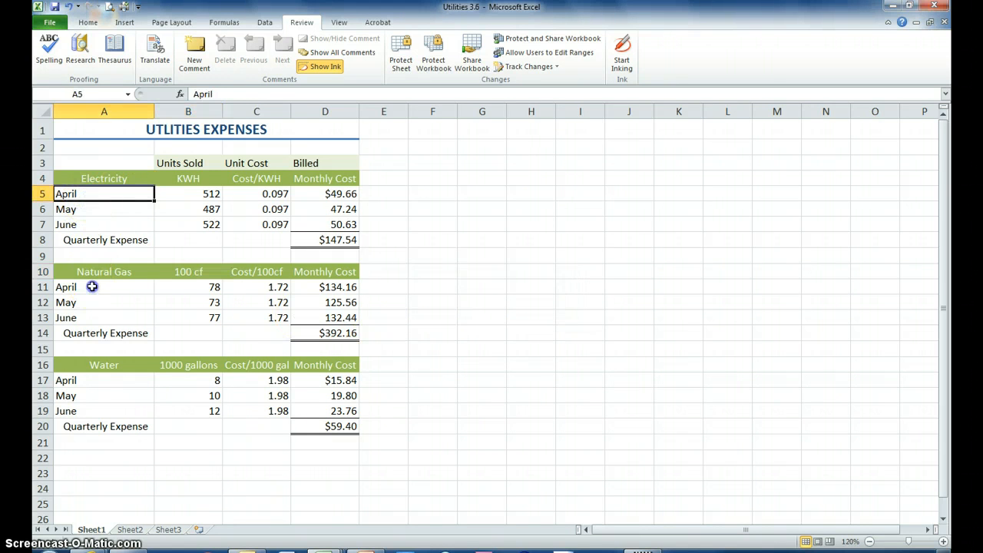
pyautogui.click(92, 287)
pyautogui.click(99, 381)
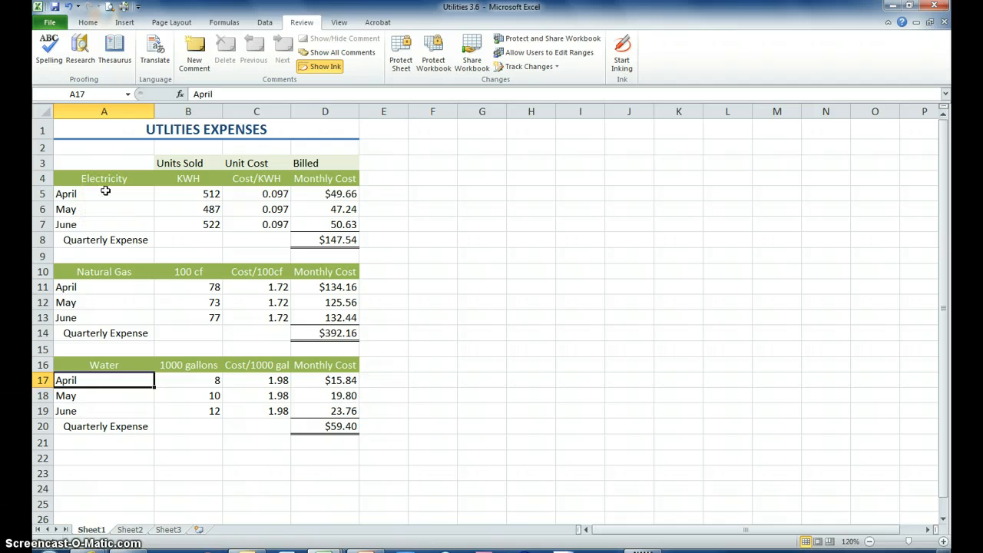
# - Correct the misspelled title in cell A1 to "UTILITIES EXPENSES"
pyautogui.click(159, 131)
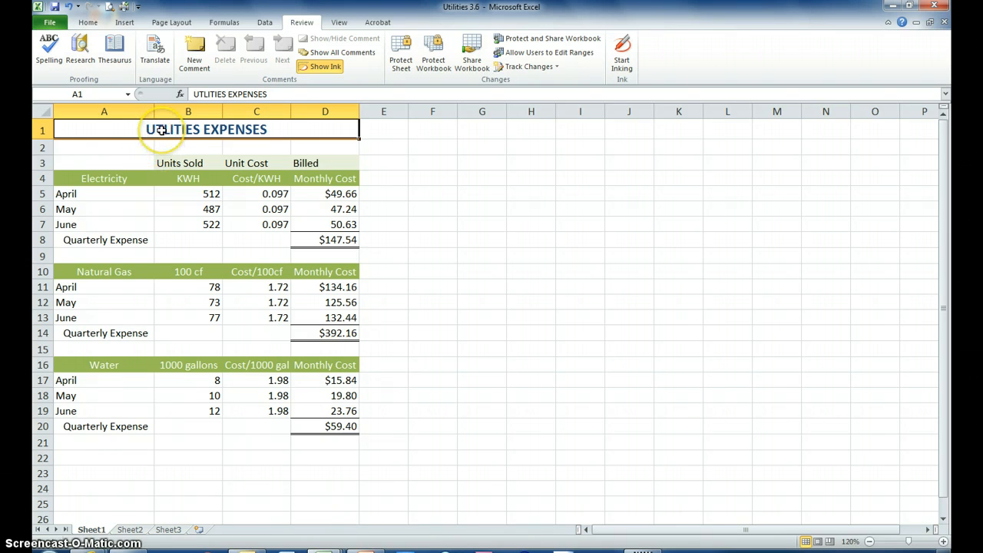
pyautogui.doubleClick(161, 130)
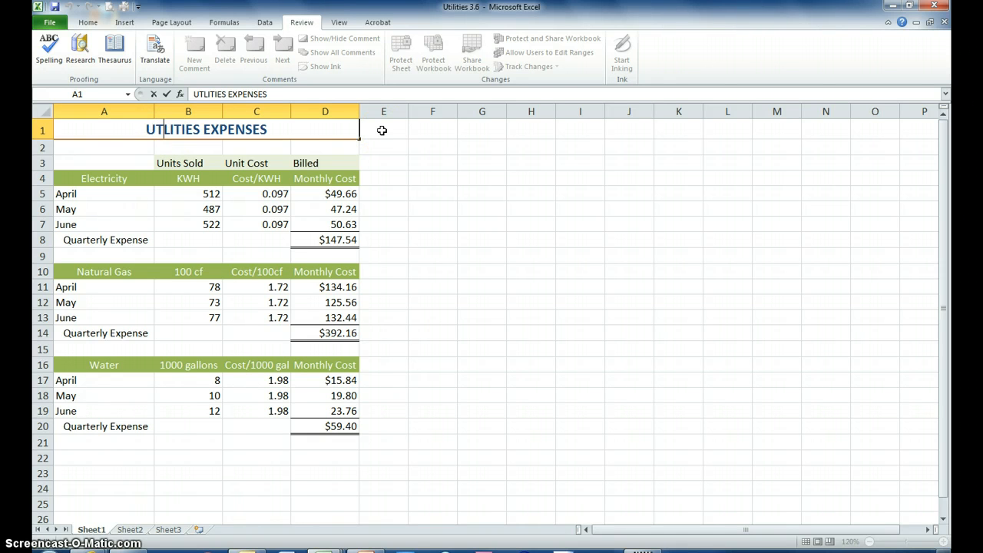
pyautogui.write('i')
pyautogui.press('BackSpace')
pyautogui.write('I')
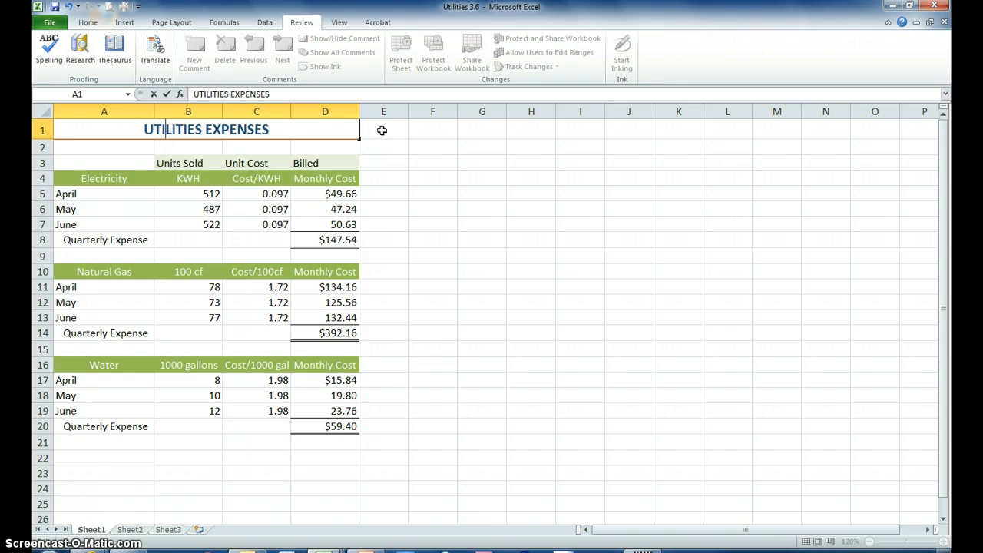
pyautogui.click(224, 94)
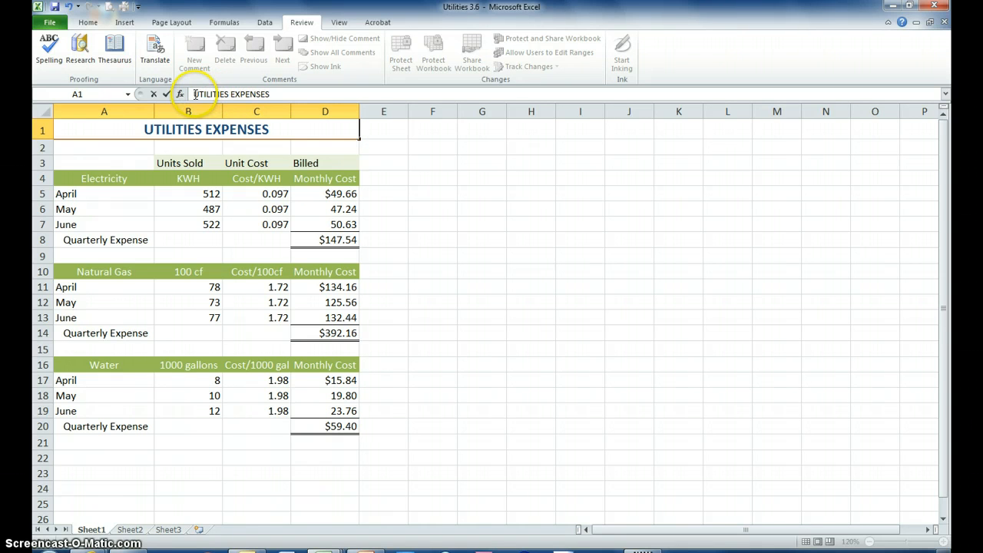
pyautogui.moveTo(196, 94); pyautogui.dragTo(280, 94)
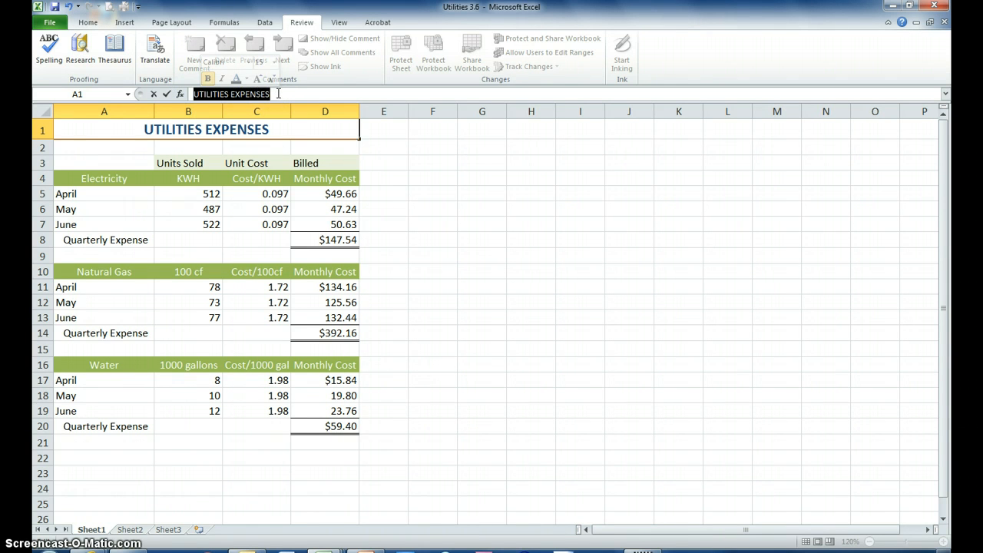
pyautogui.click(277, 94)
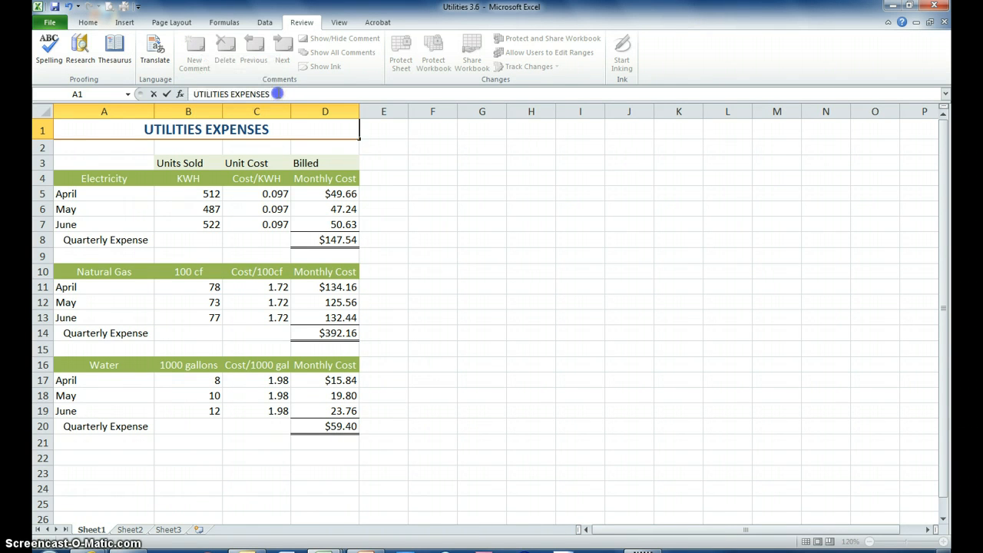
pyautogui.click(202, 94)
pyautogui.click(293, 94)
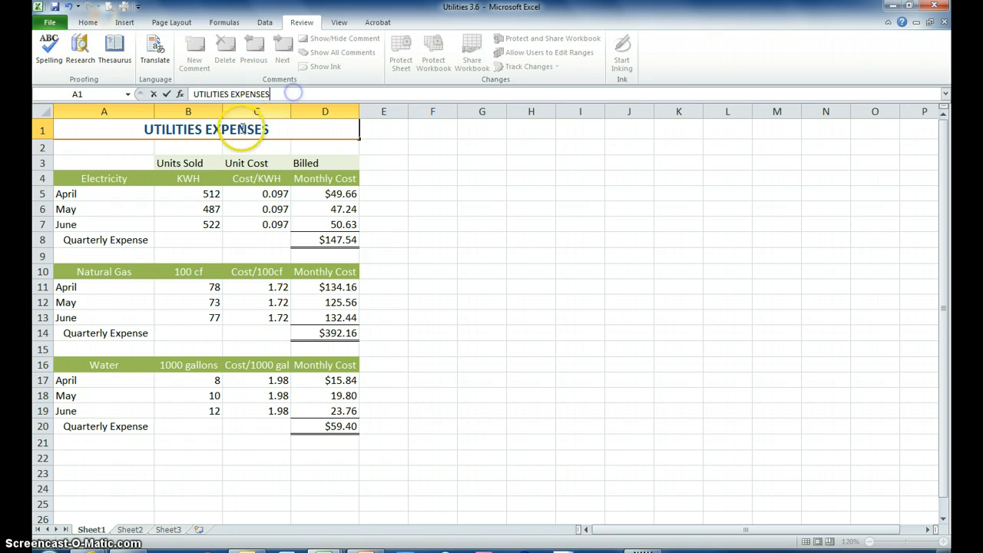
pyautogui.click(239, 130)
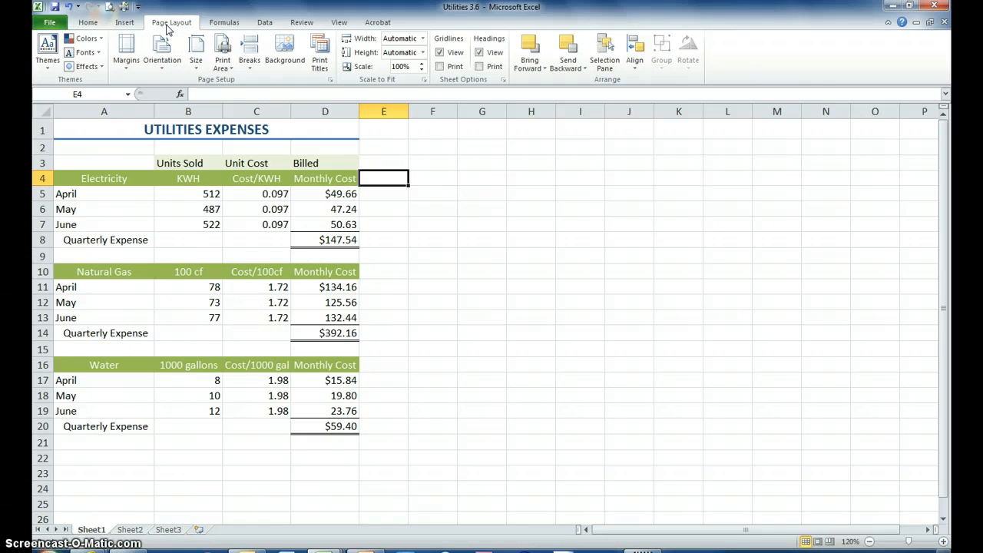
# - Apply the Wide page margins to the sheet and review where the page breaks fall
pyautogui.click(128, 57)
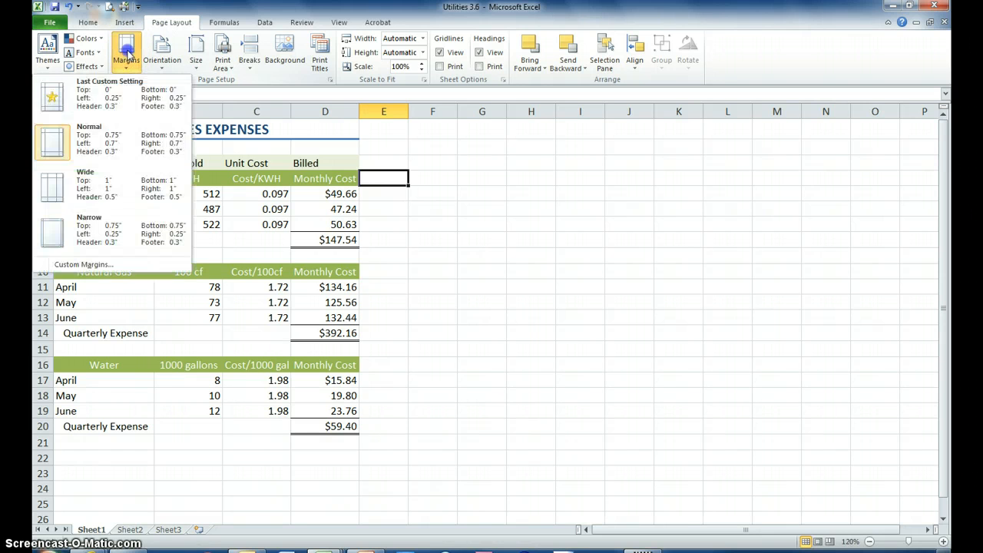
pyautogui.click(128, 193)
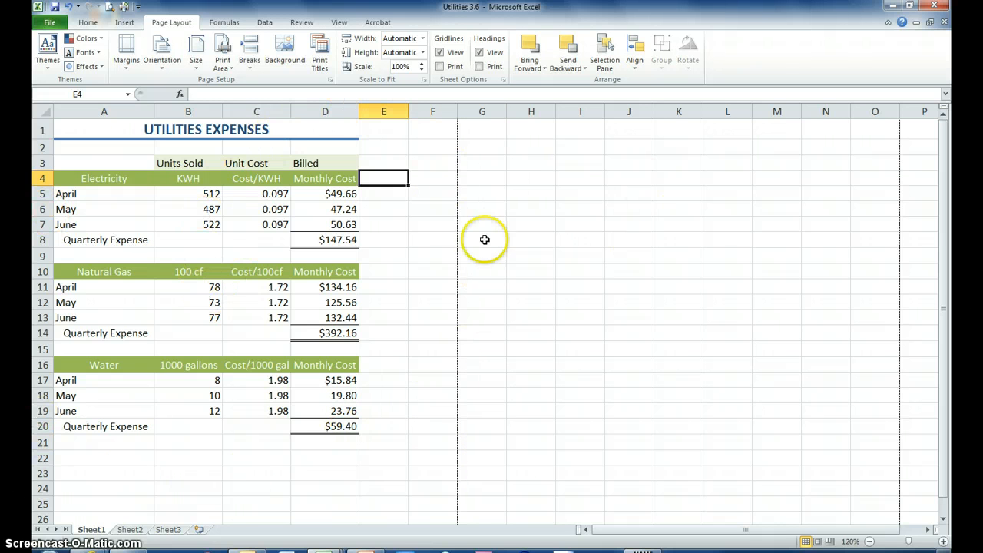
pyautogui.scroll(-10, 489, 358)
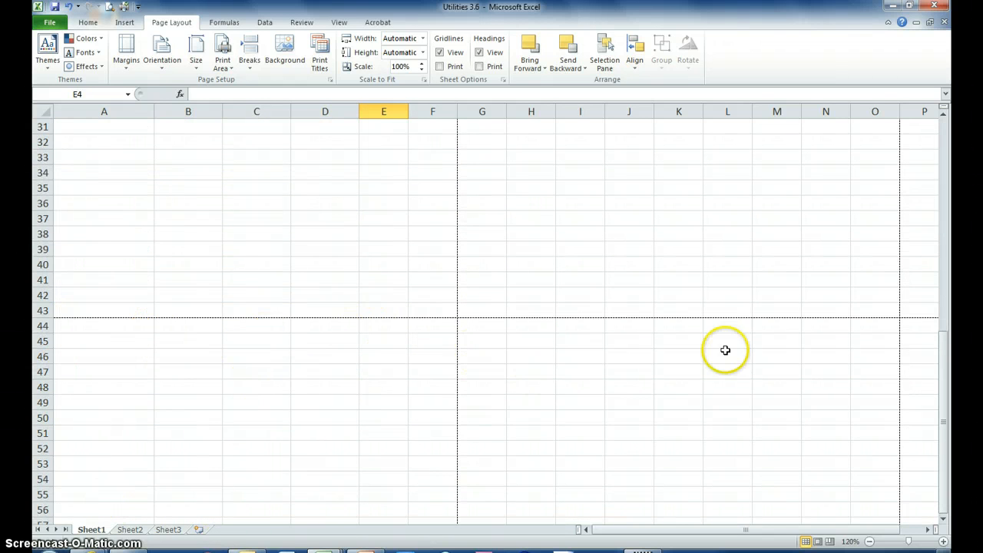
pyautogui.scroll(10, 645, 393)
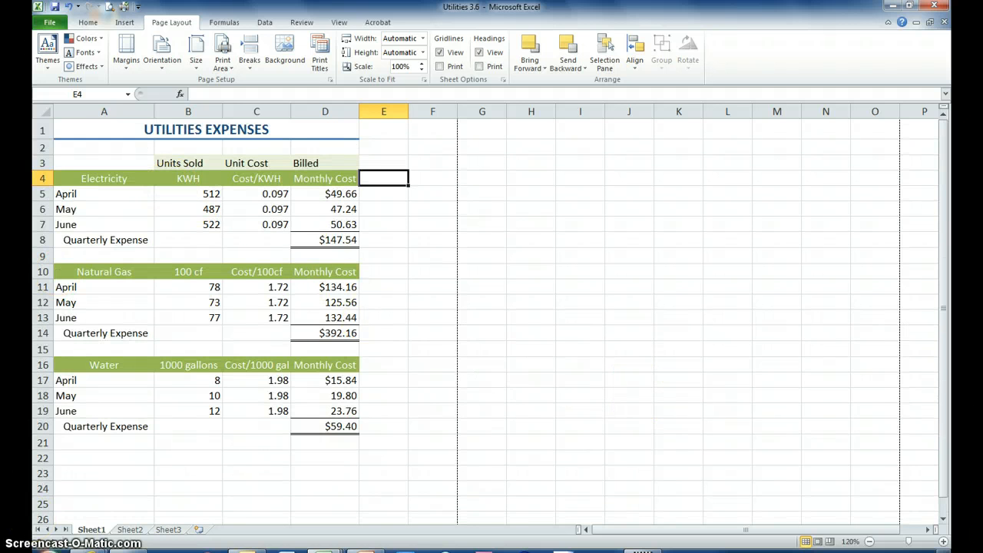
# - Switch the page orientation to Landscape and review the new page breaks
pyautogui.click(171, 60)
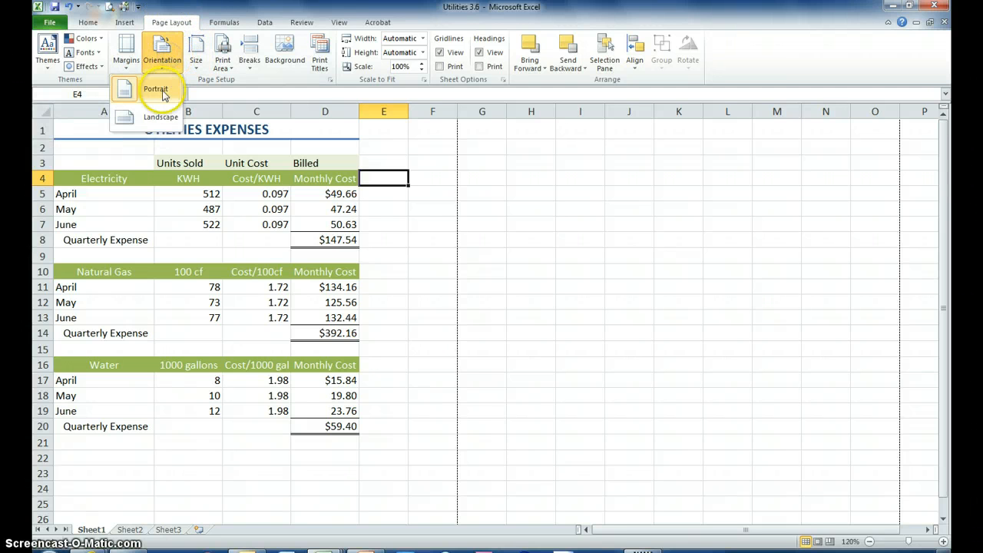
pyautogui.click(127, 115)
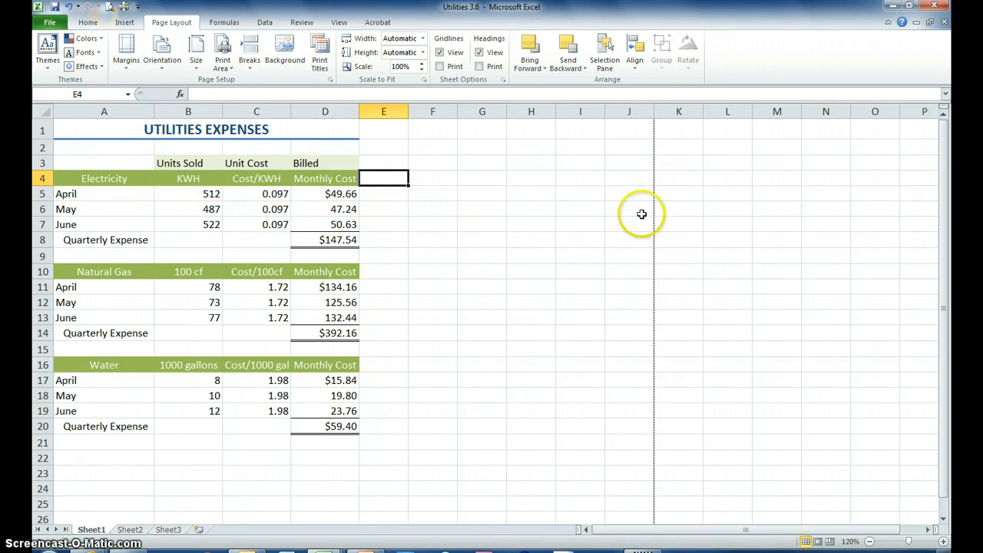
pyautogui.scroll(-3, 638, 491)
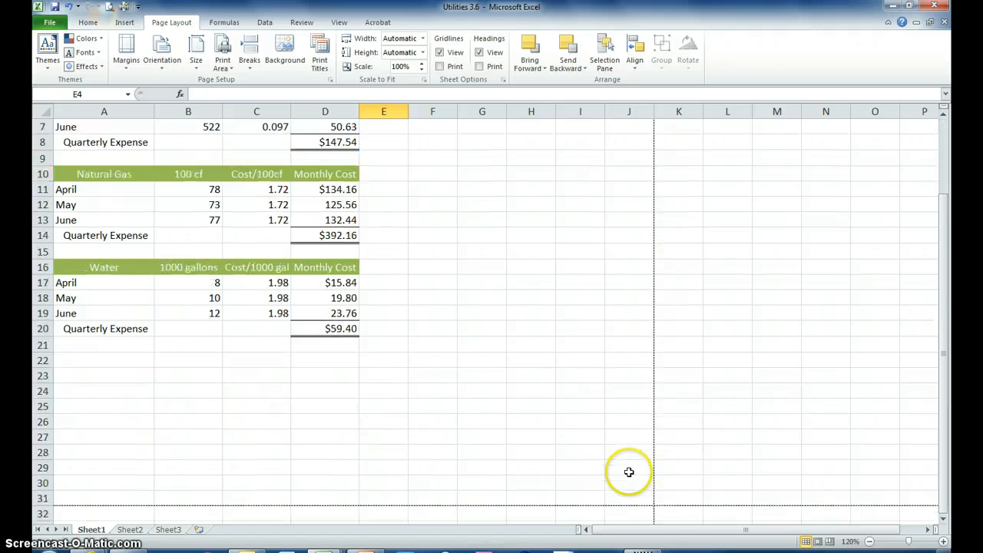
pyautogui.scroll(3, 489, 356)
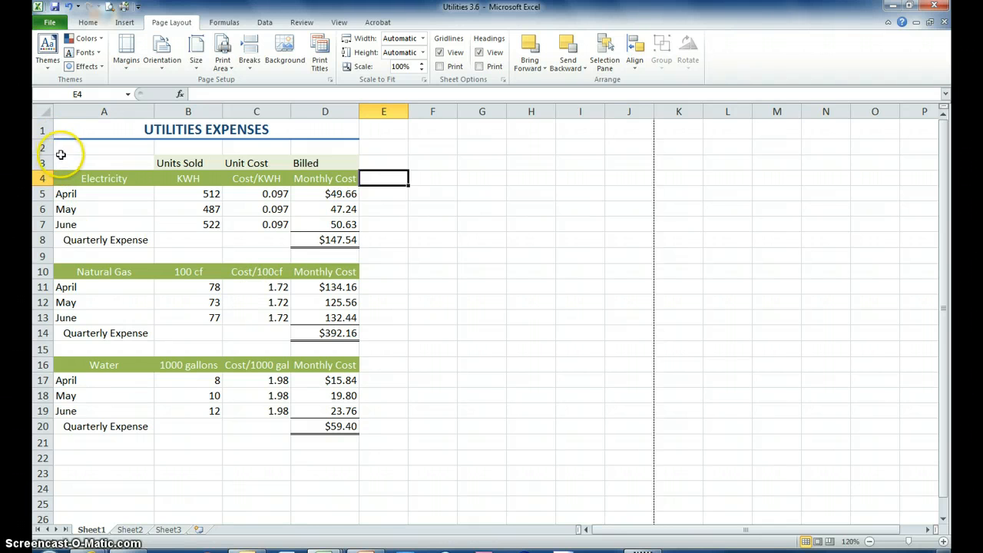
# - Set the print area to A3:D20, leaving out the title row
pyautogui.moveTo(76, 161); pyautogui.dragTo(351, 426)
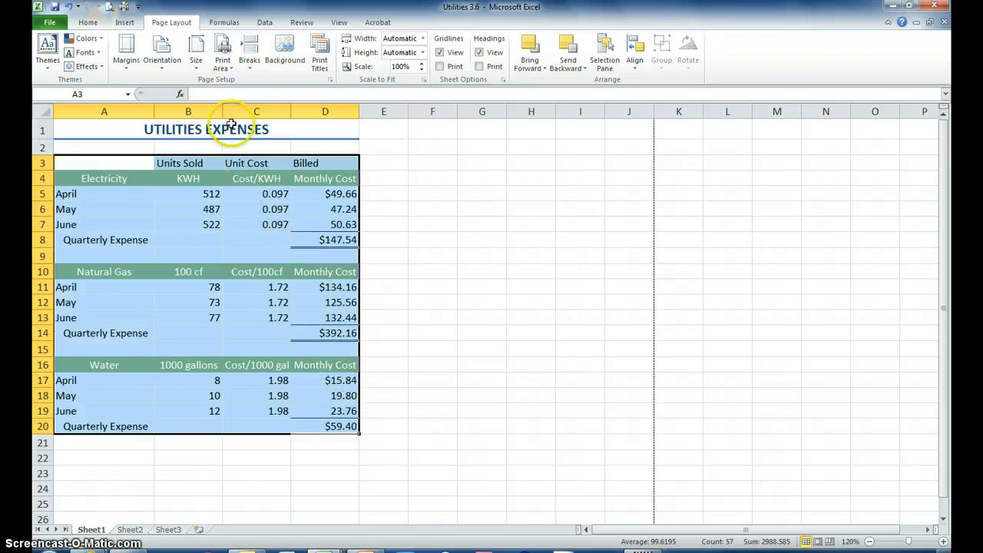
pyautogui.click(231, 71)
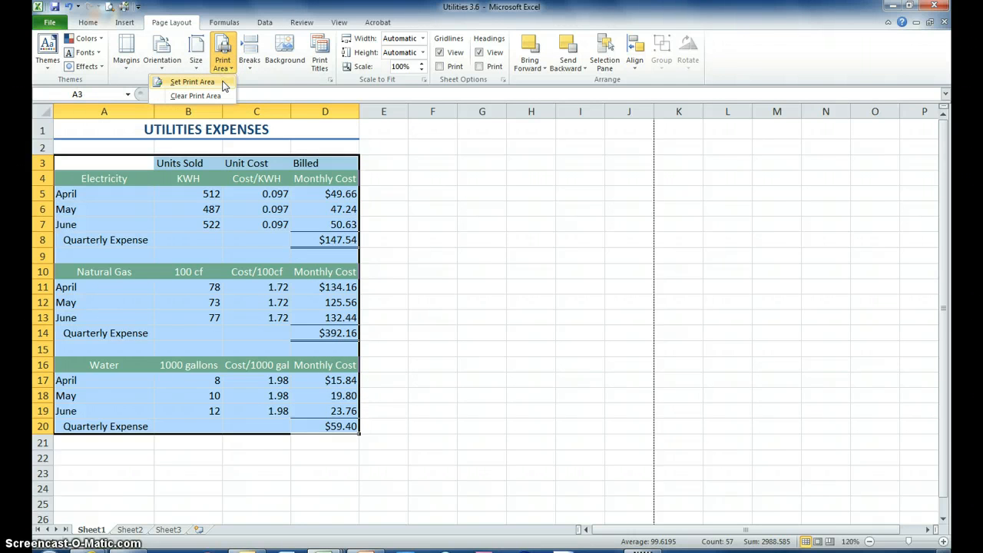
pyautogui.click(193, 82)
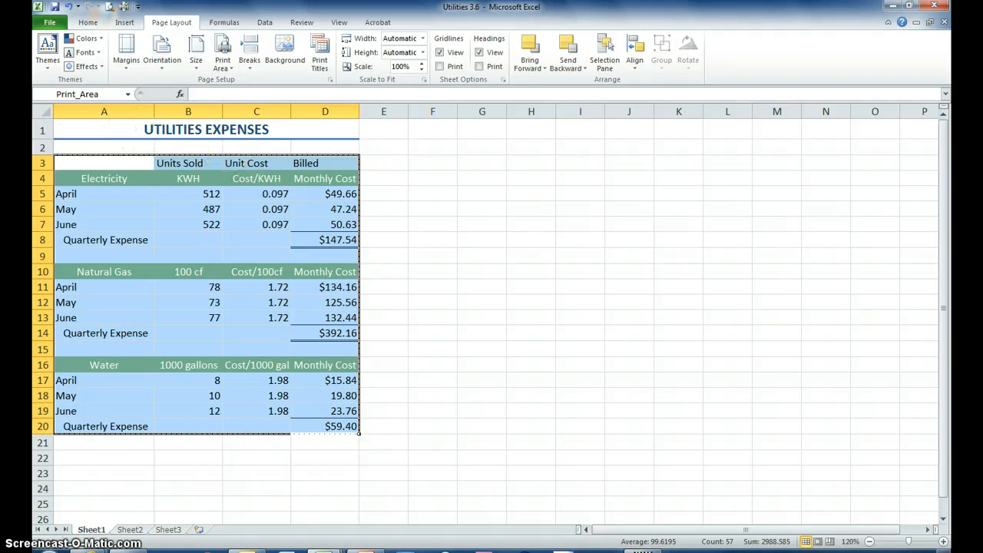
# - Enter a test value of 555 in cell H14 outside the print area and clear it
pyautogui.click(530, 332)
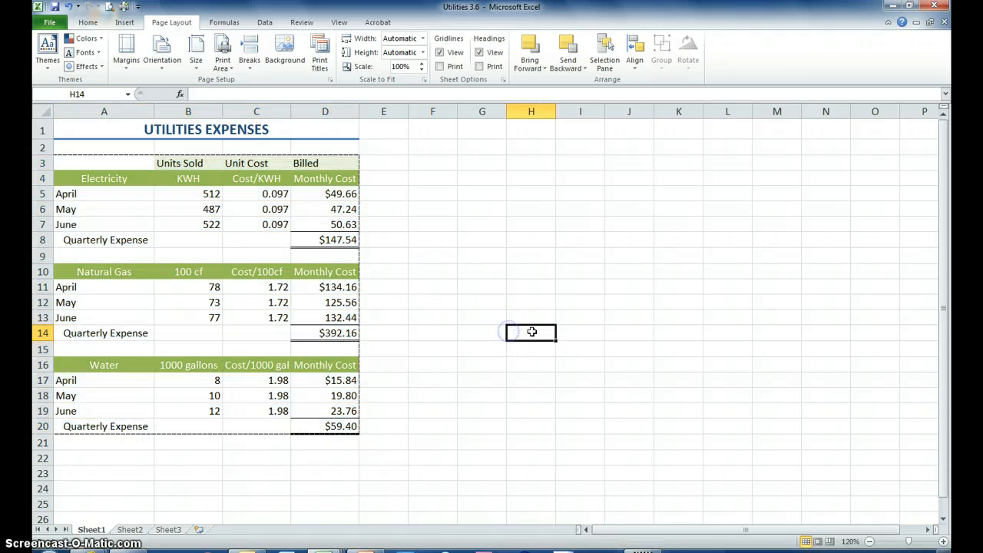
pyautogui.write('555')
pyautogui.press('Return')
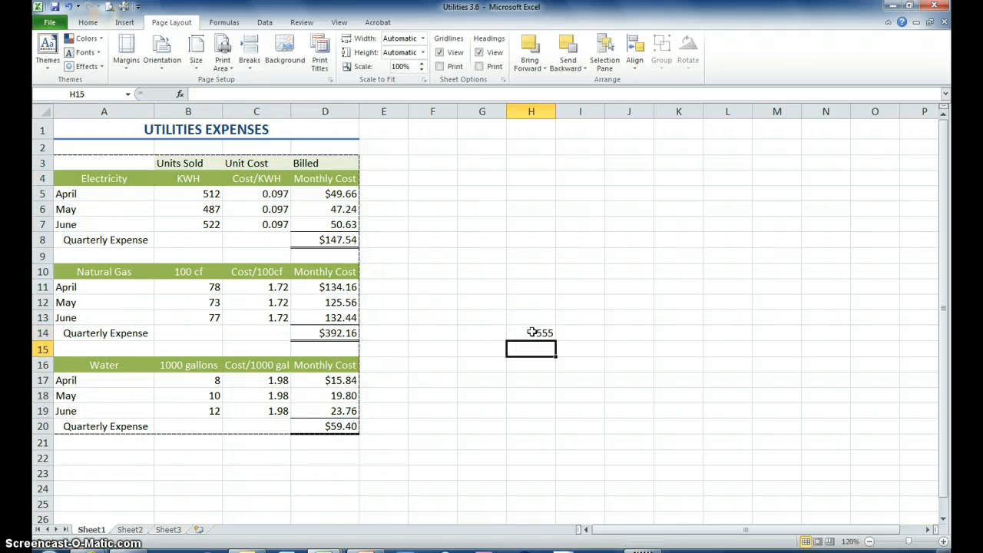
pyautogui.moveTo(551, 323)
pyautogui.mouseDown()
pyautogui.moveTo(521, 356)
pyautogui.moveTo(541, 335)
pyautogui.mouseUp()
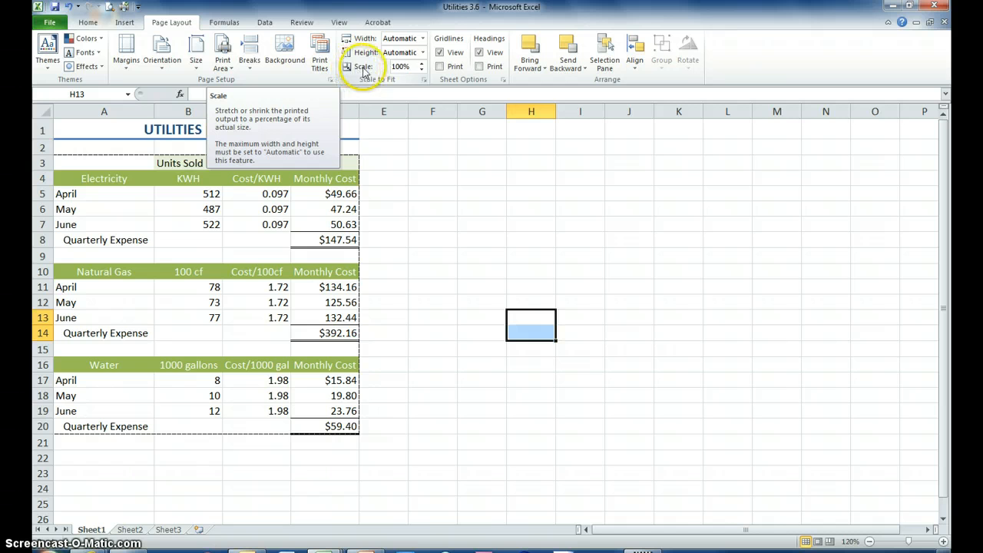
# - Set the print scale to 130% and make gridlines print but not show in the worksheet
pyautogui.click(420, 64)
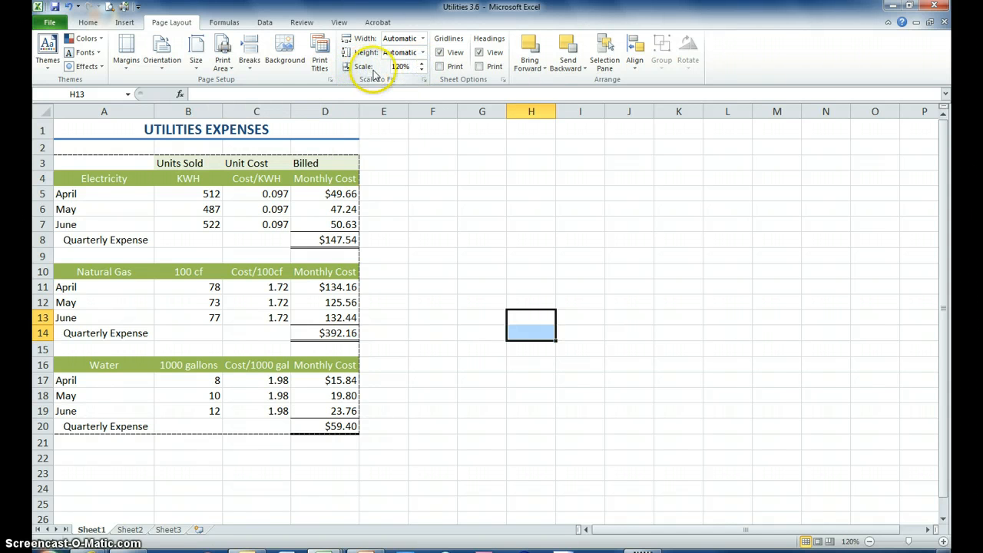
pyautogui.click(422, 64)
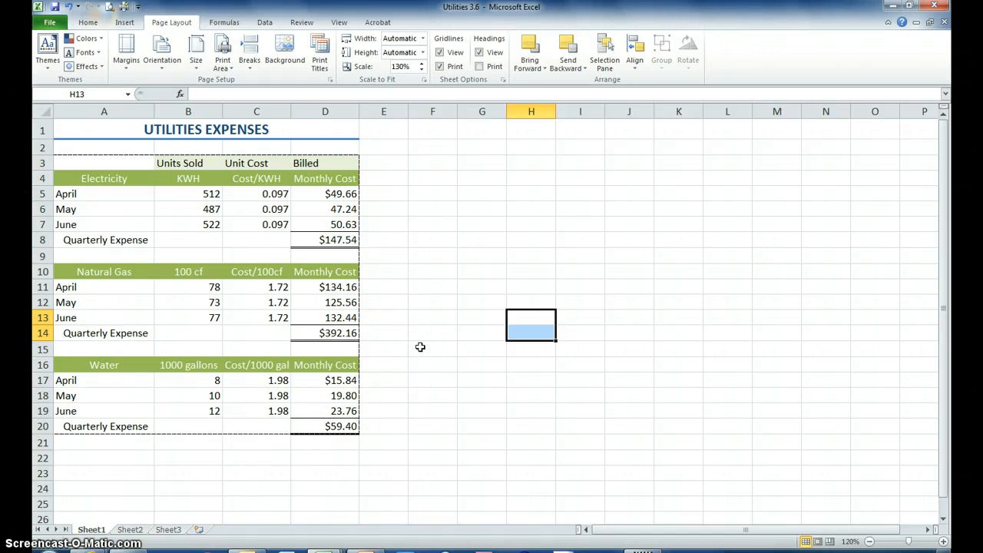
pyautogui.click(440, 52)
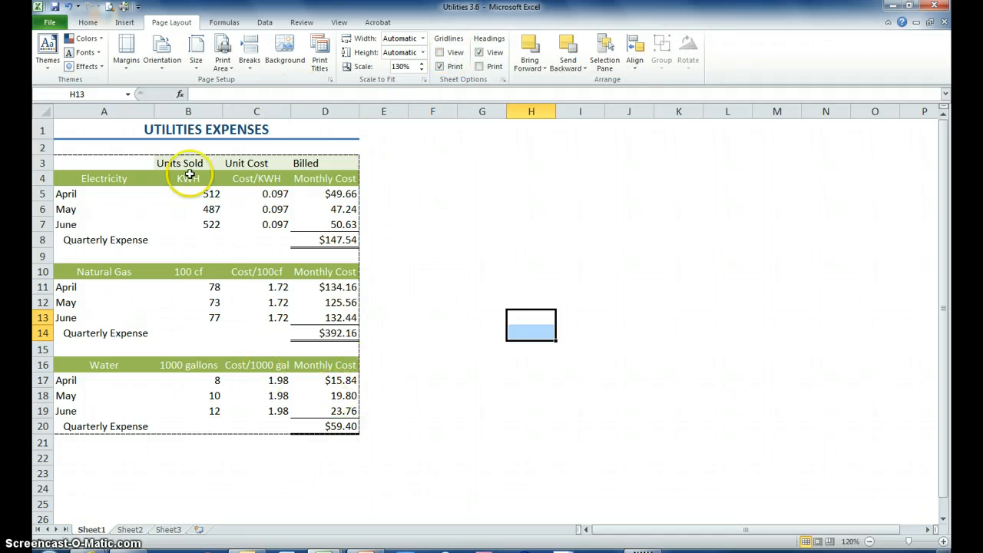
# - Show the gridlines in the worksheet again
pyautogui.click(440, 53)
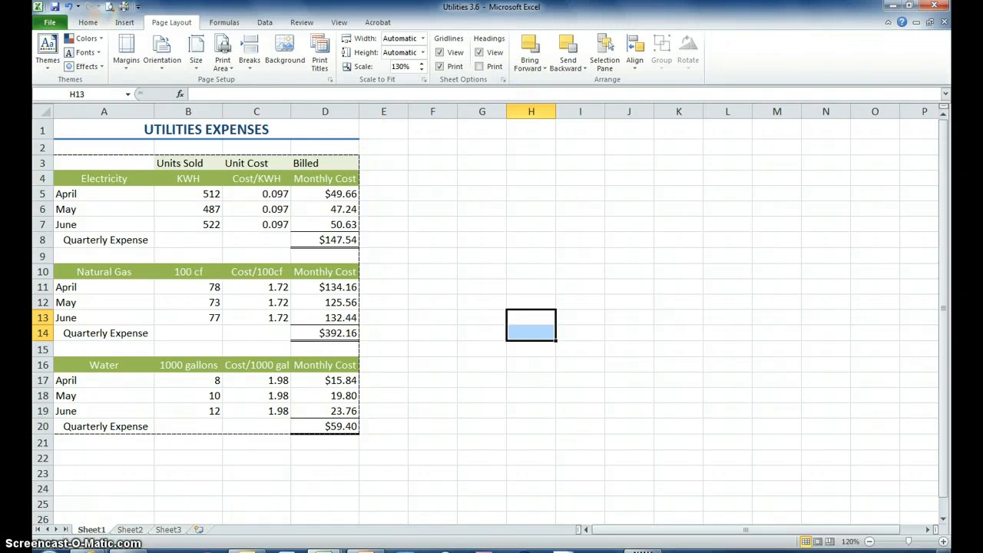
# - Set row 1 as the print title row ($1:$1) to repeat at the top of each printed page, and return to cell A1
pyautogui.click(321, 48)
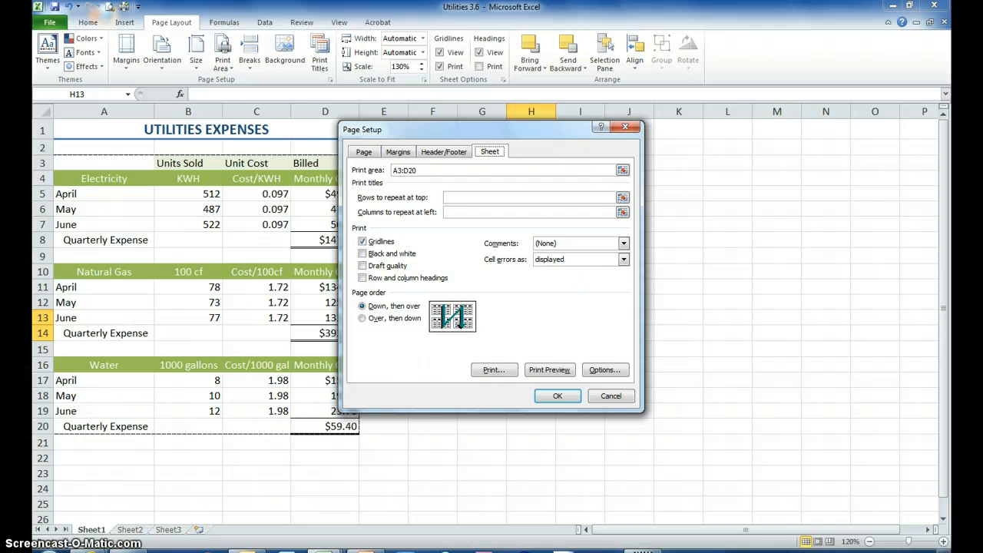
pyautogui.click(623, 198)
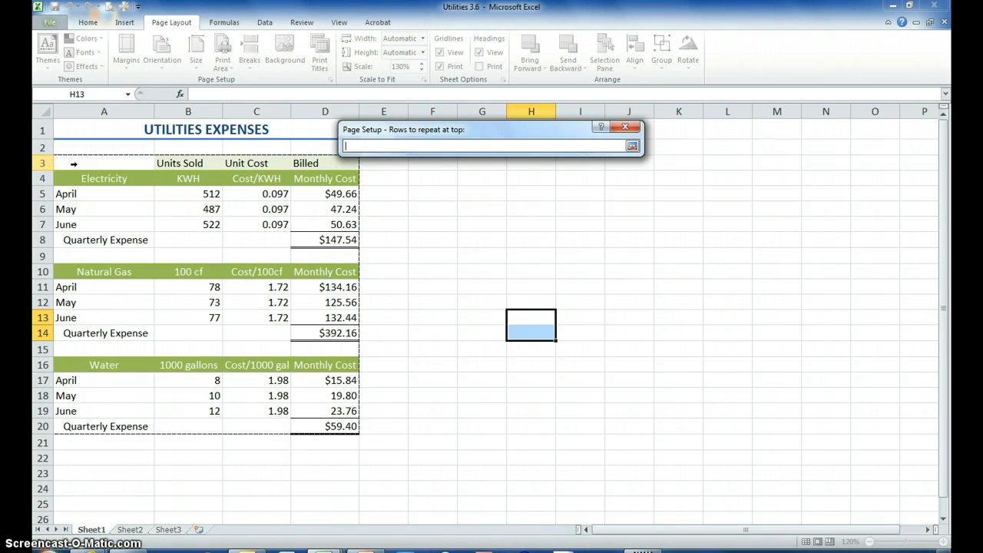
pyautogui.click(45, 130)
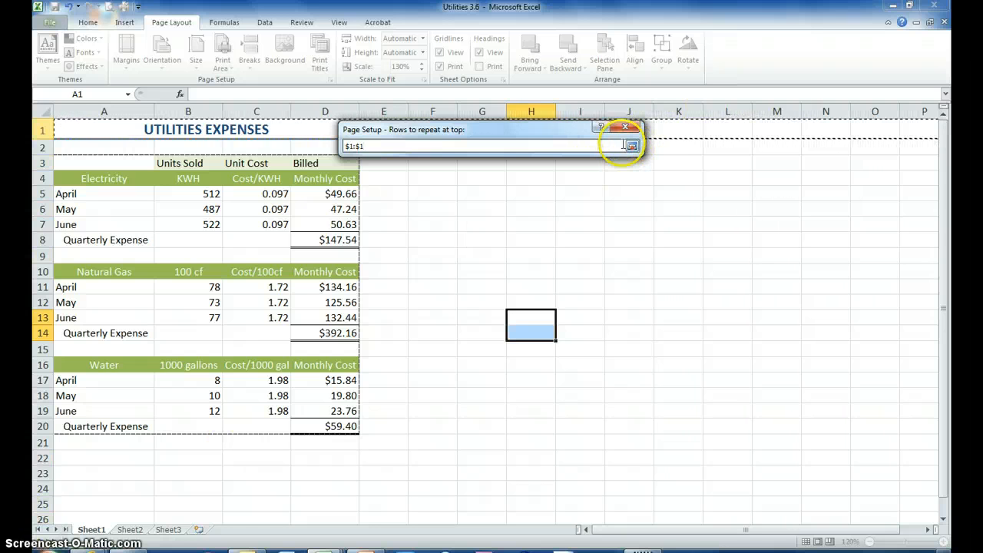
pyautogui.click(632, 146)
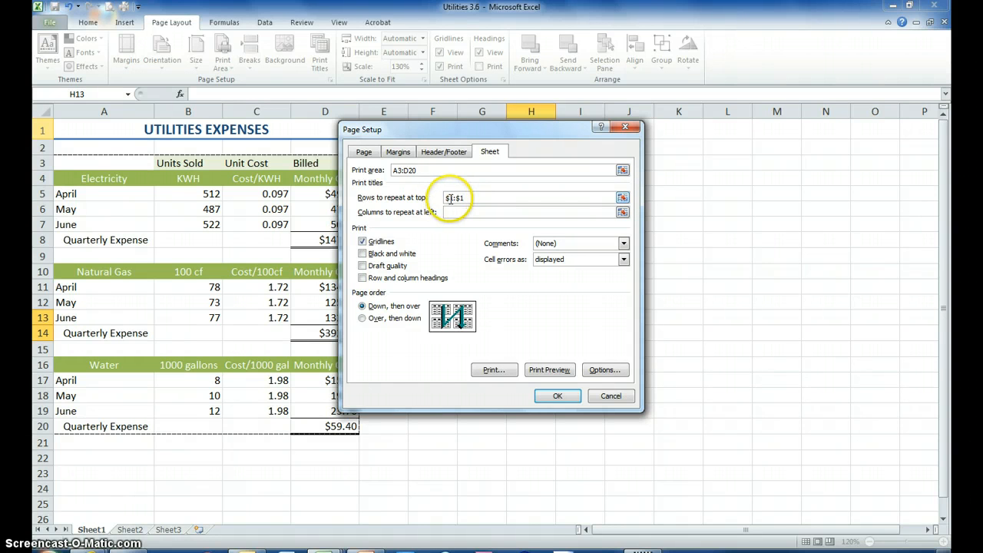
pyautogui.moveTo(455, 198); pyautogui.dragTo(464, 198)
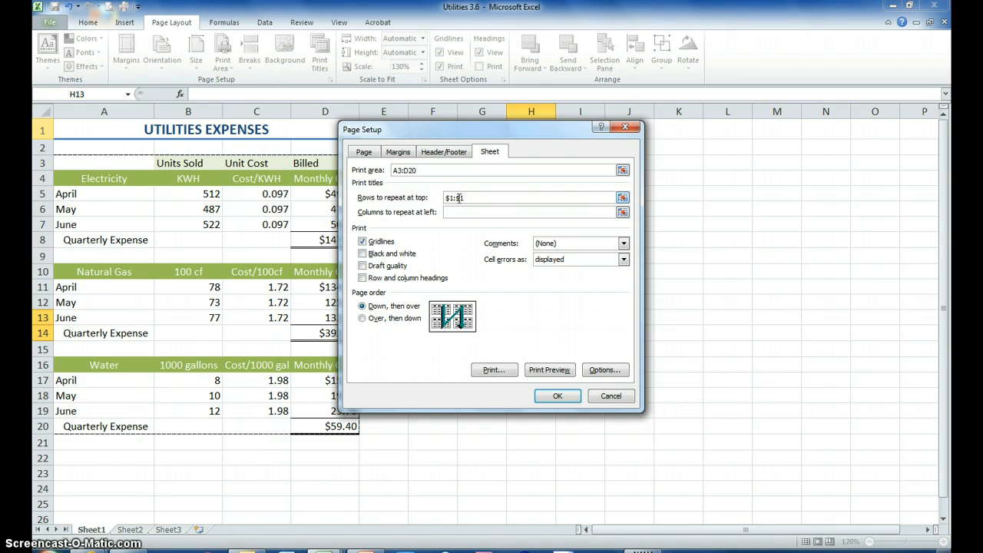
pyautogui.click(445, 214)
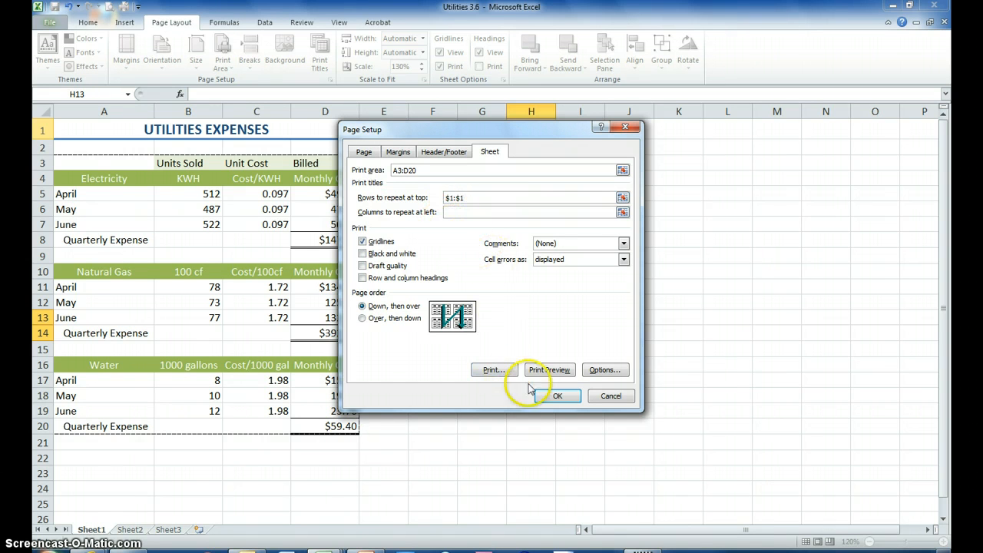
pyautogui.click(549, 397)
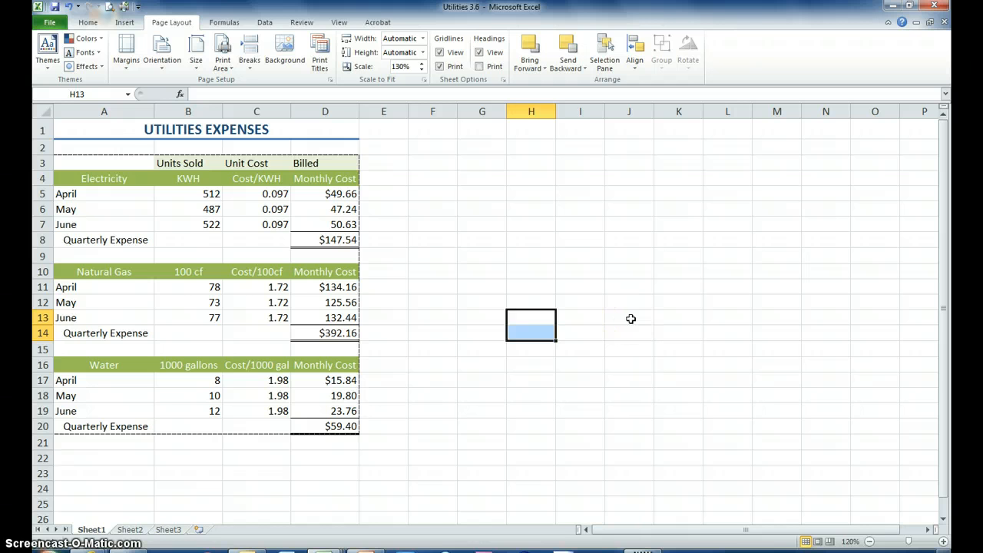
pyautogui.hotkey('ctrl', 'Home')
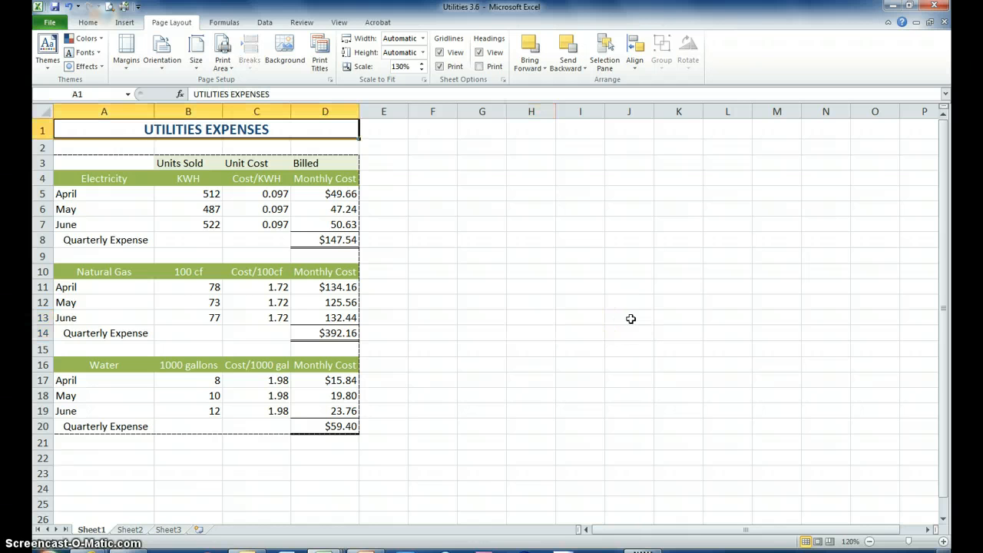